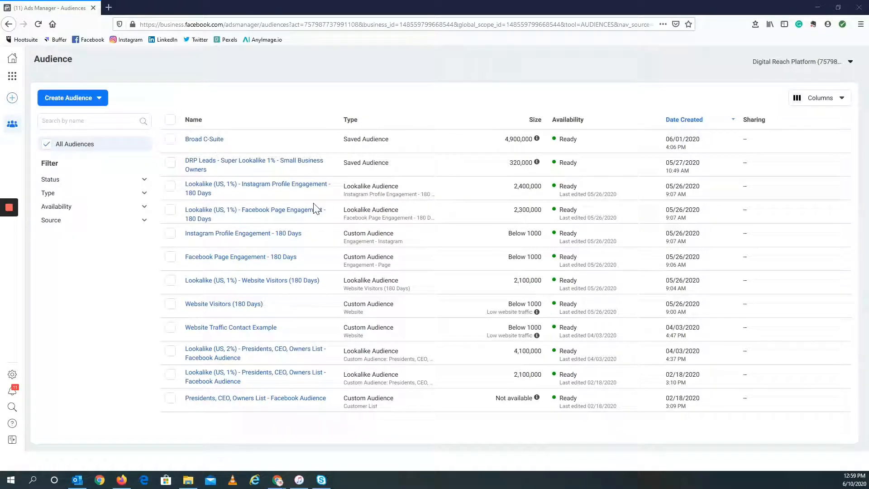
Start a new custom audience that uses the Instagram business profile as its source.
mouse_move(236, 246)
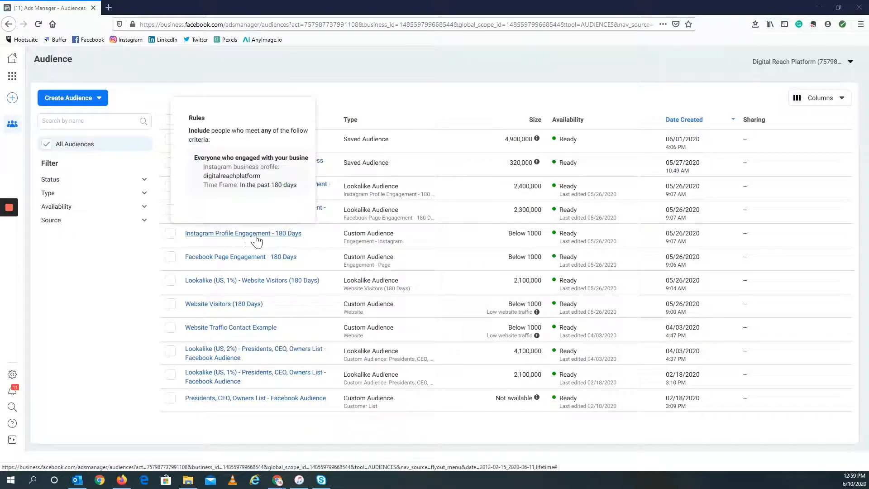
mouse_move(233, 262)
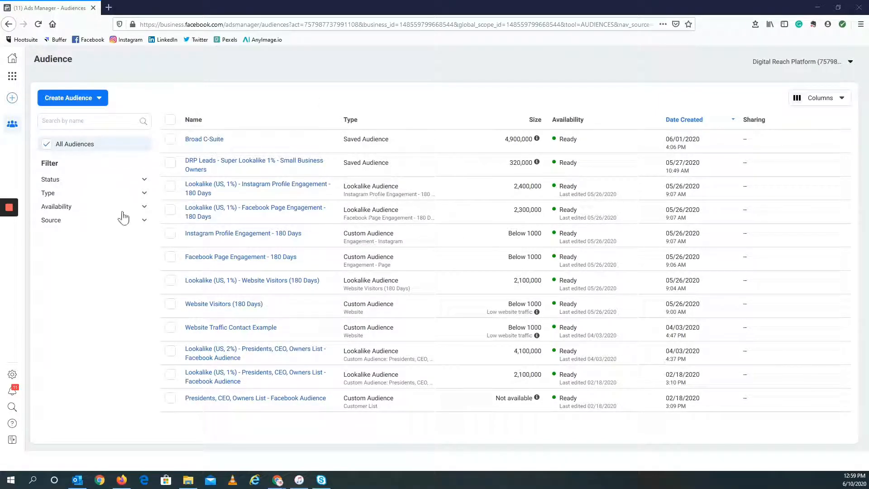
mouse_move(247, 169)
left_click(99, 101)
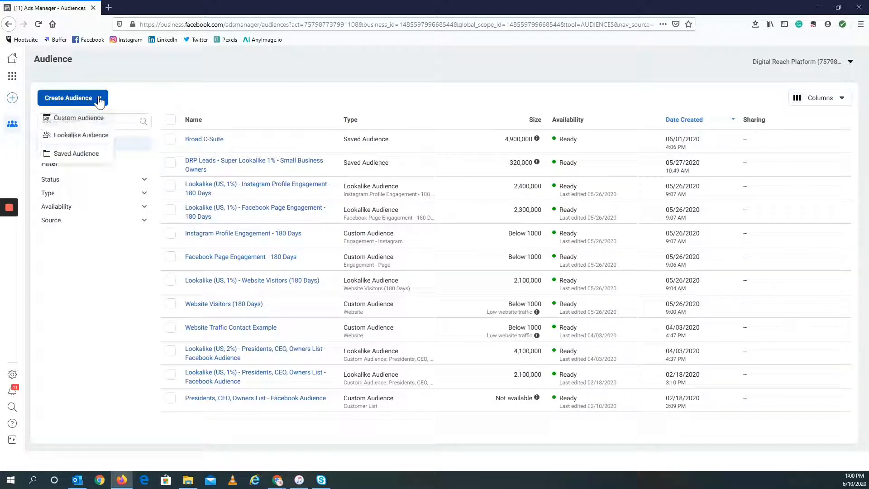
left_click(76, 122)
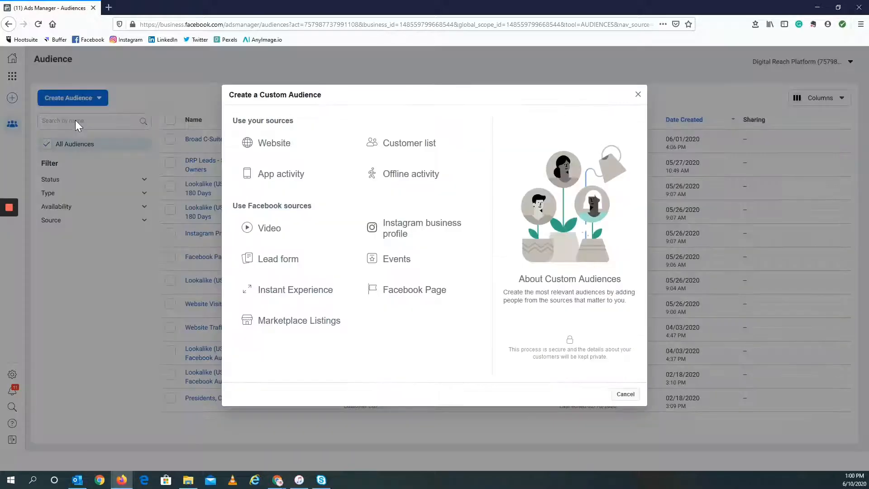
left_click(390, 236)
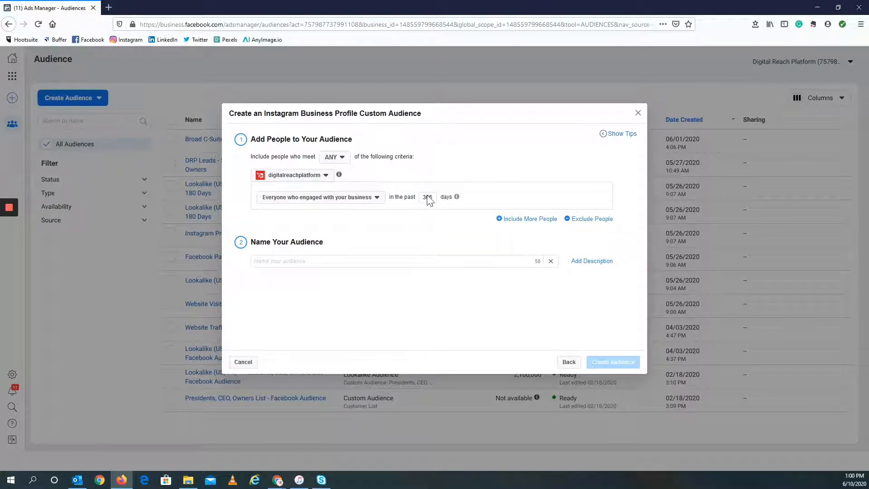
Review the ANY/ALL matching options and the available engagement types for the Instagram audience.
left_click(346, 161)
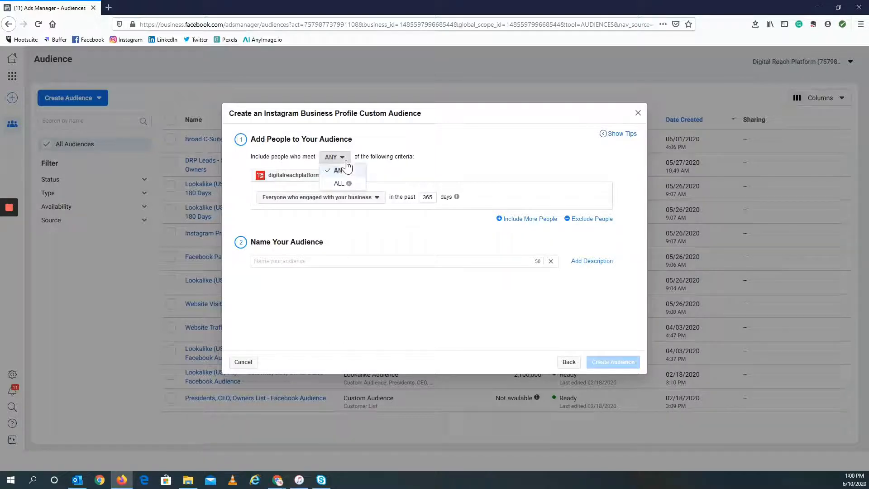
left_click(405, 156)
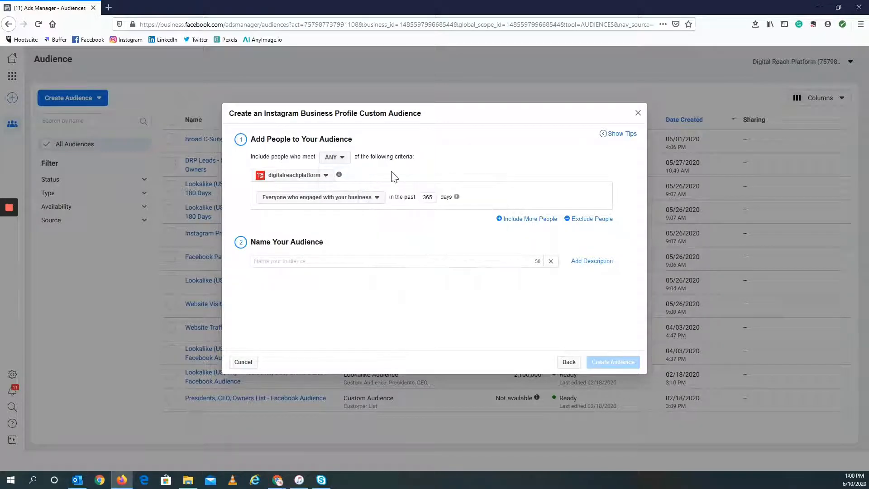
left_click(361, 204)
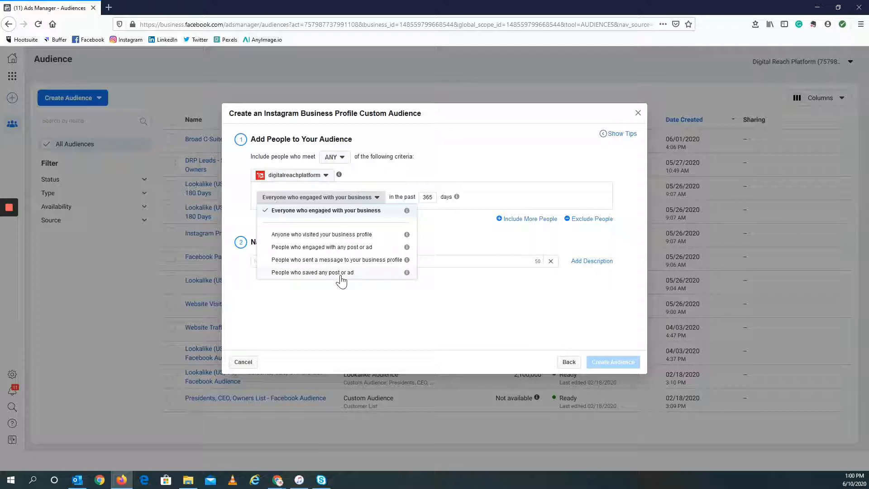
left_click(331, 303)
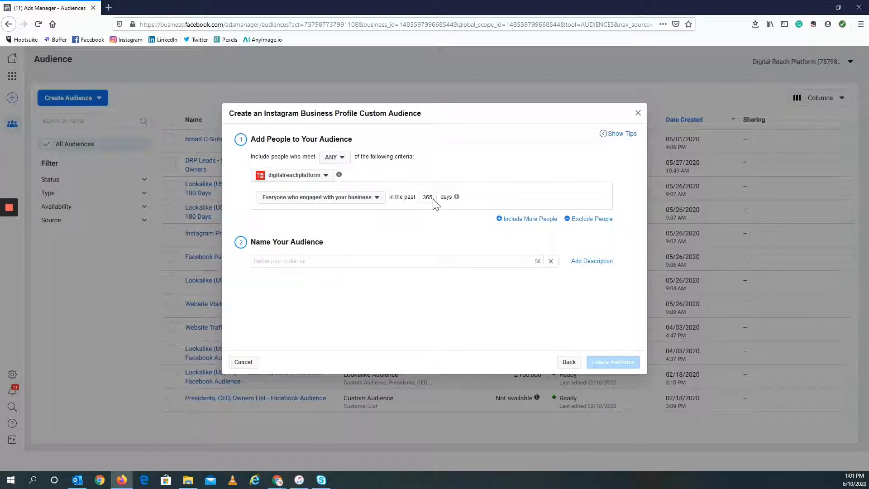
Set the inclusion rule to anyone who visited your business profile in the past 90 days.
left_click(355, 199)
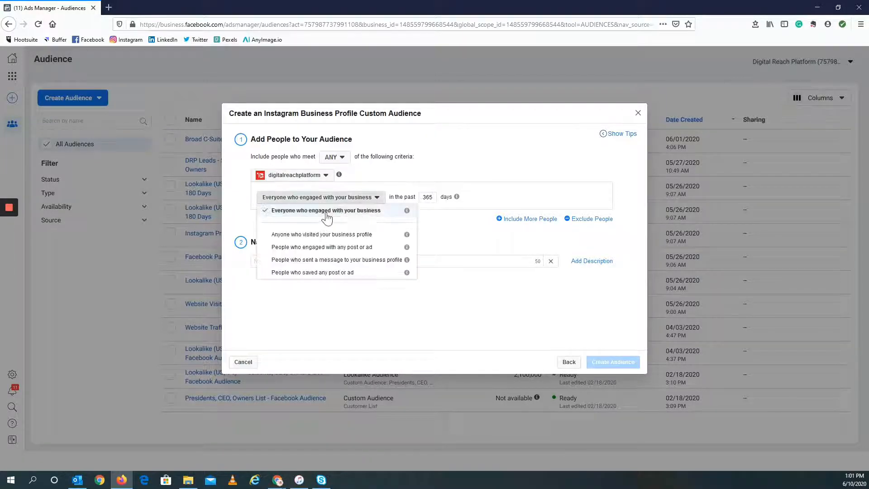
left_click(314, 236)
double_click(429, 199)
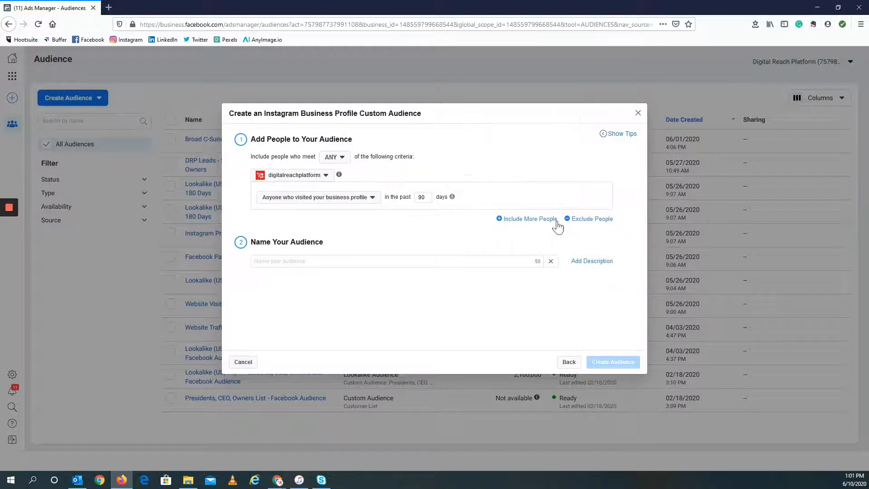
Try adding a second inclusion rule for people who engaged with any post or ad, and remove that rule again.
left_click(509, 222)
left_click(371, 261)
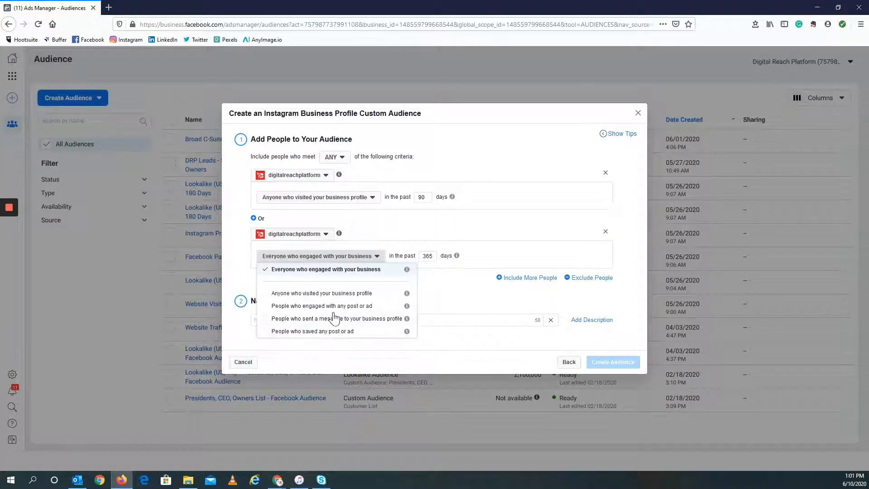
left_click(339, 306)
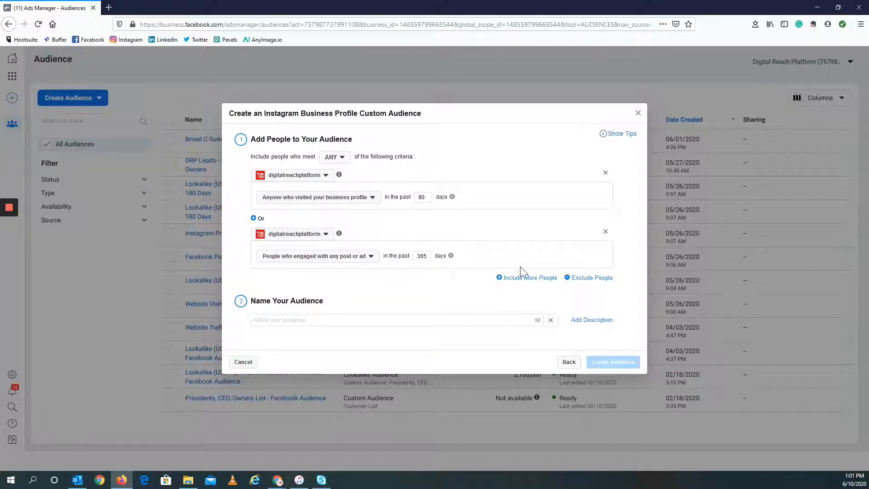
left_click(605, 232)
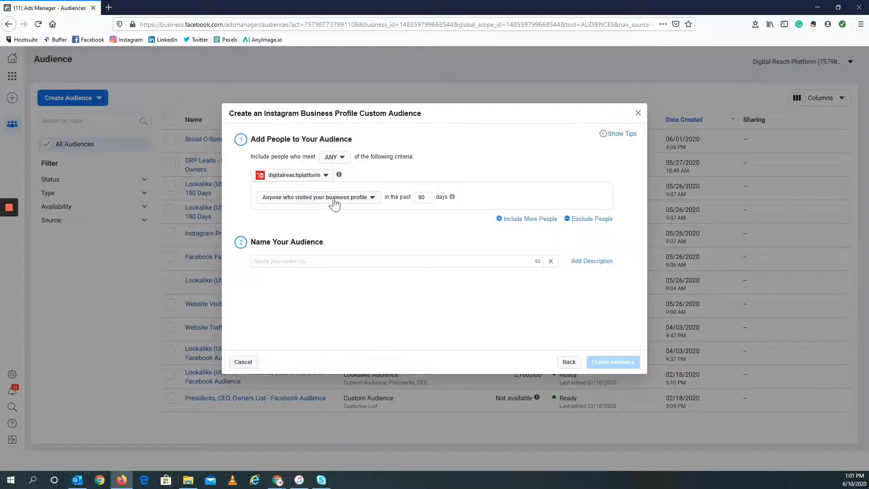
Switch the rule to everyone who engaged with your business and create the audience as "DRP Instagram Page Engagement - 90 Days".
left_click(335, 199)
left_click(302, 212)
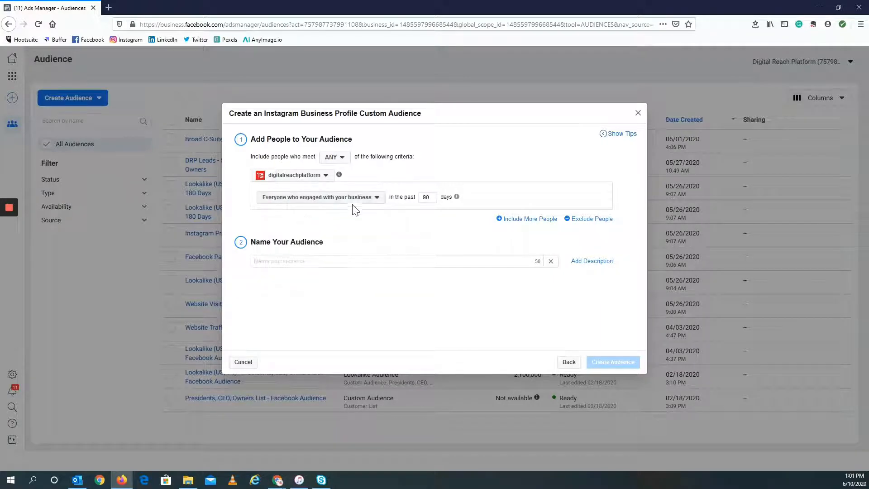
left_click(306, 263)
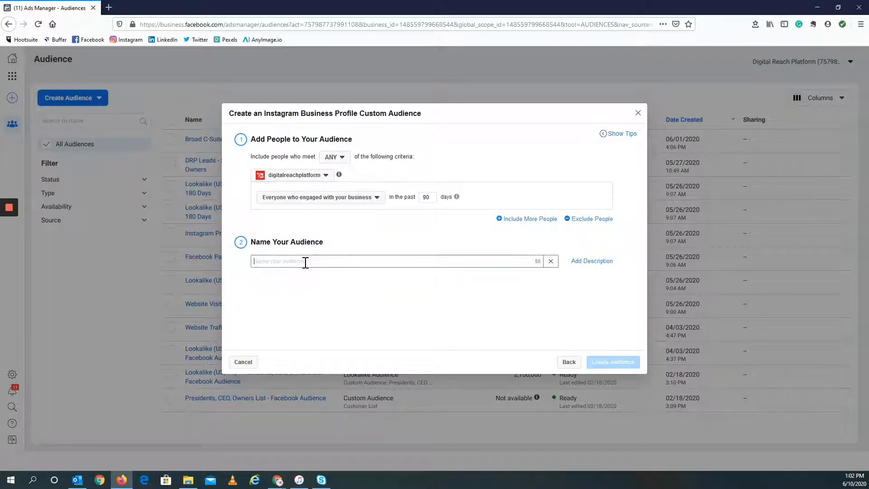
type("DRP Instagram P")
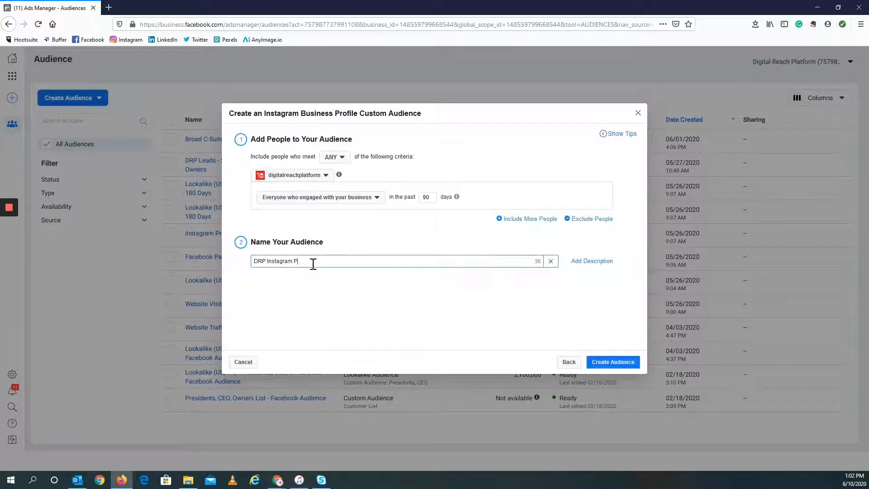
key("BackSpace")
key("BackSpace")
type("ng")
type("agement - 90 Da")
left_click(600, 364)
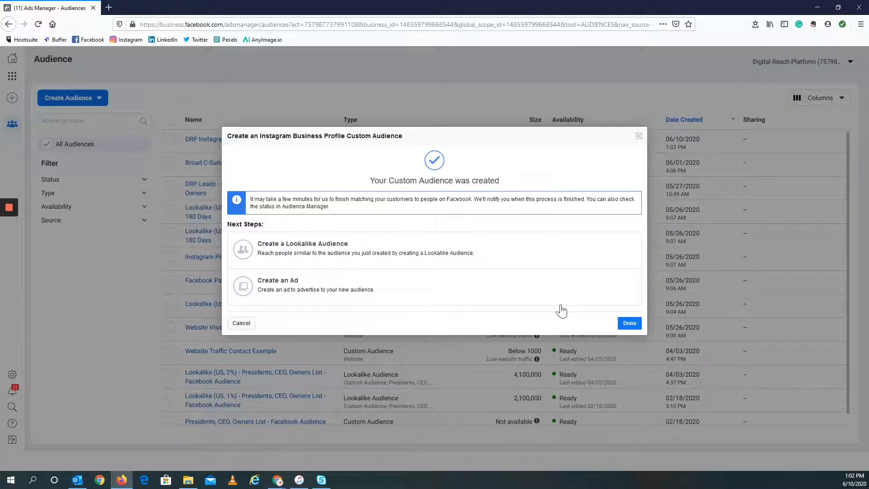
left_click(629, 323)
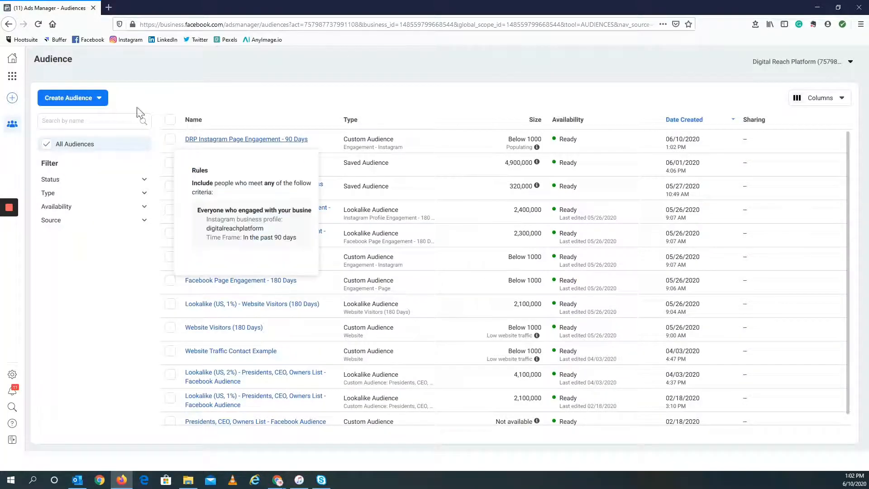
Create a Facebook Page custom audience of everyone who engaged in the past 90 days, named "DRP Facebook Page Engagement - 90 Days".
left_click(91, 103)
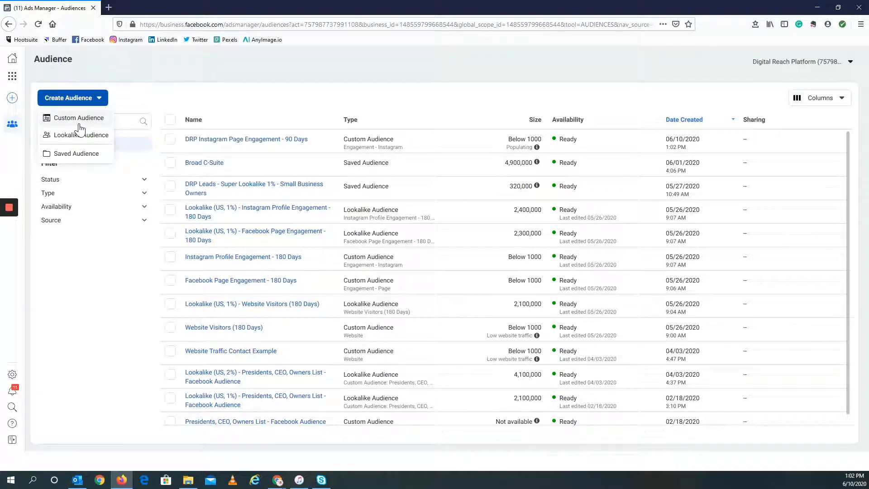
left_click(78, 120)
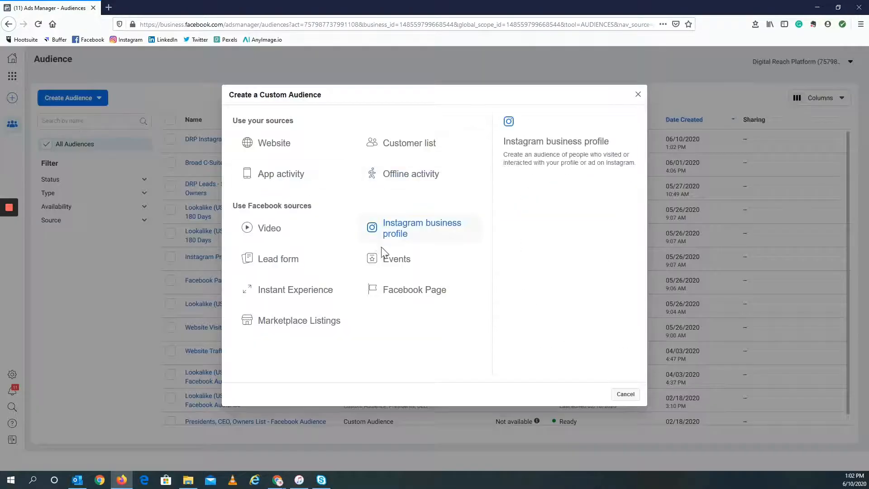
left_click(375, 290)
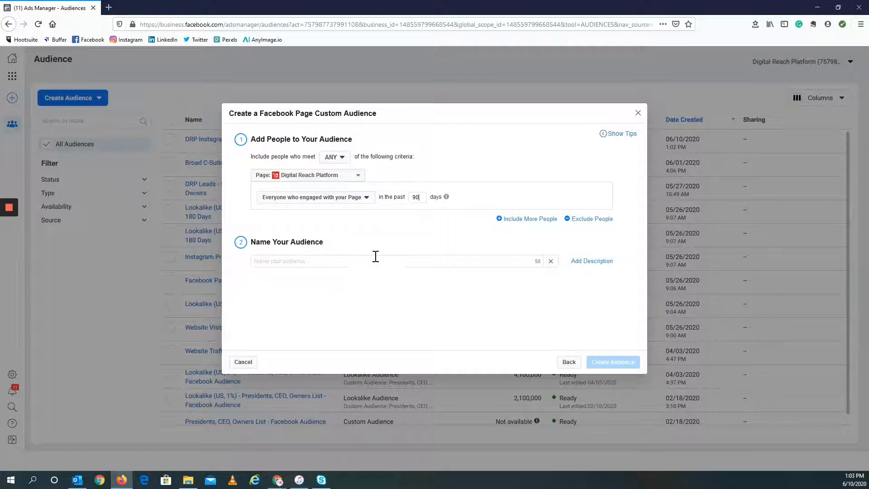
left_click(410, 260)
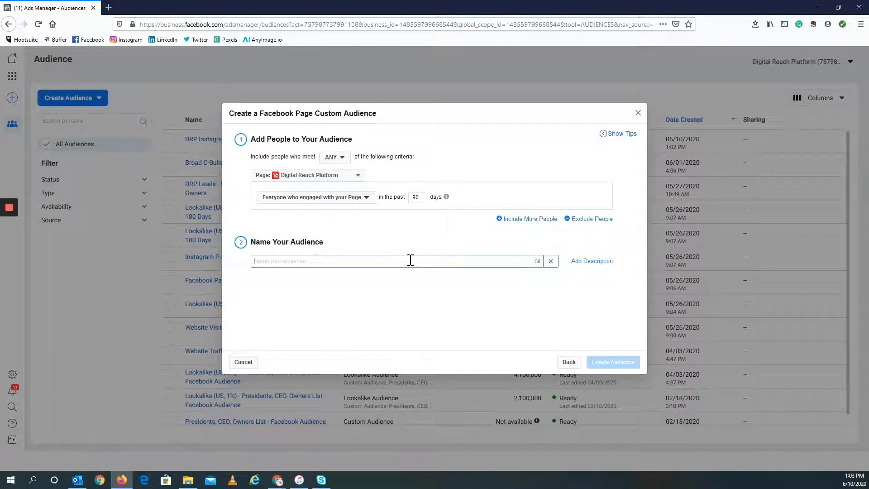
type("DRP")
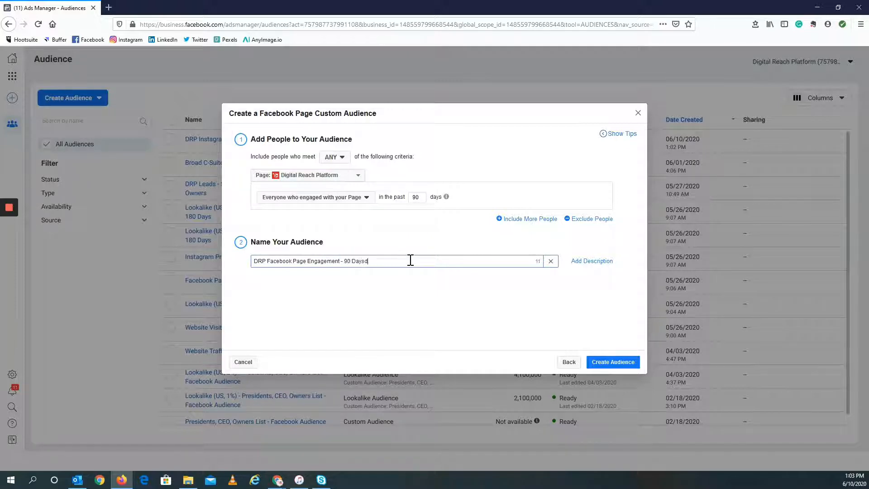
left_click(594, 360)
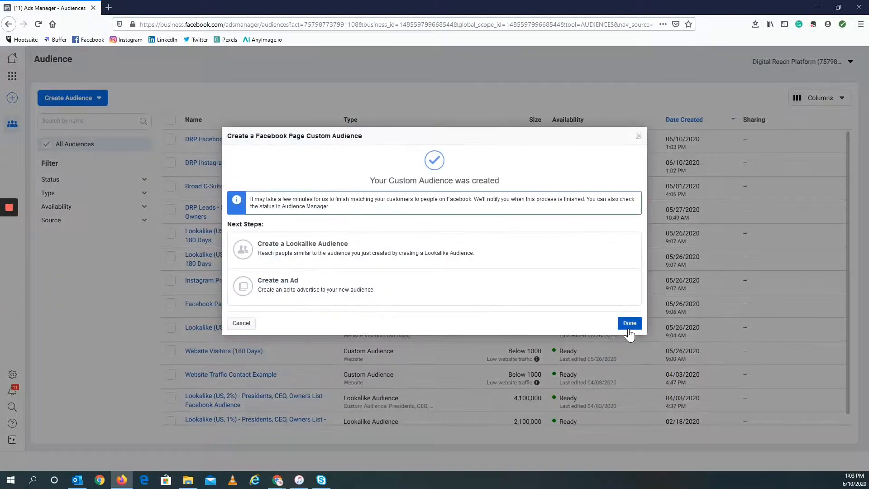
left_click(629, 330)
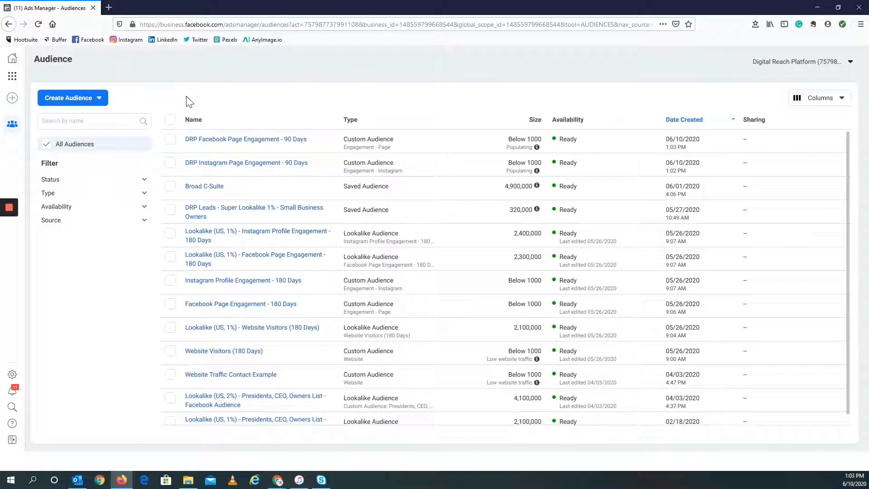
Start a new saved audience and include the custom audience "DRP Instagram Page Engagement - 90 Days".
left_click(99, 98)
left_click(123, 159)
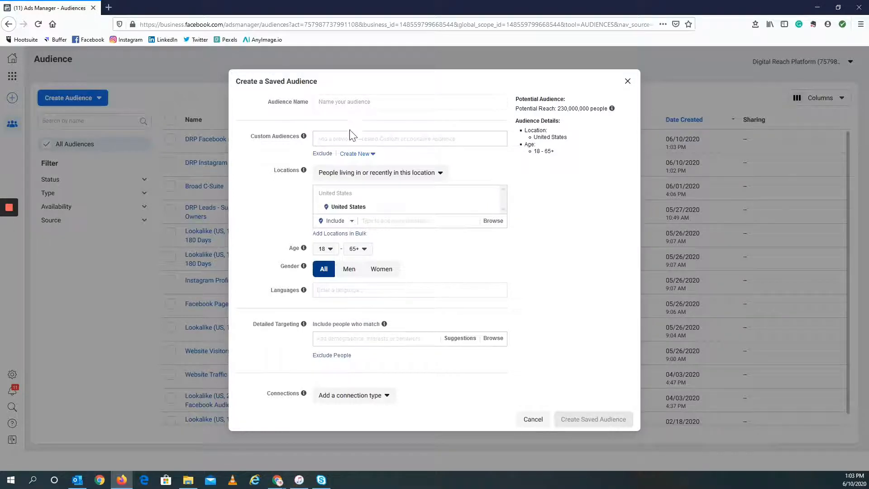
left_click(324, 136)
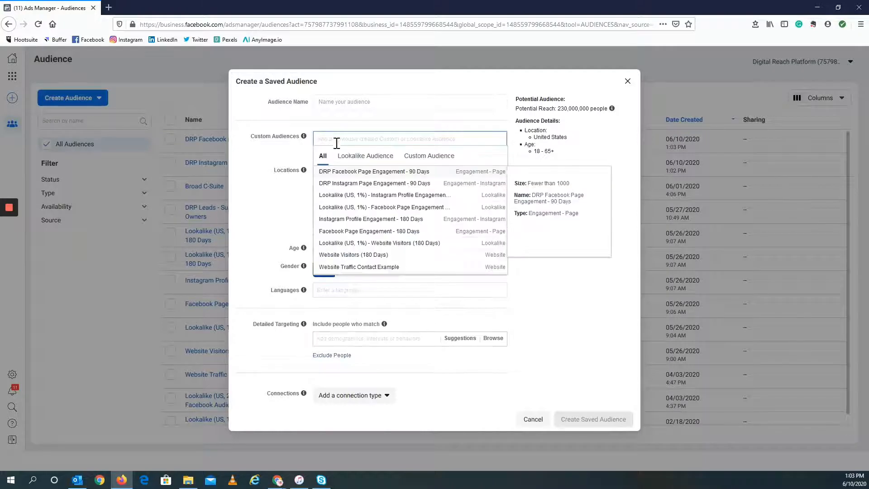
left_click(412, 157)
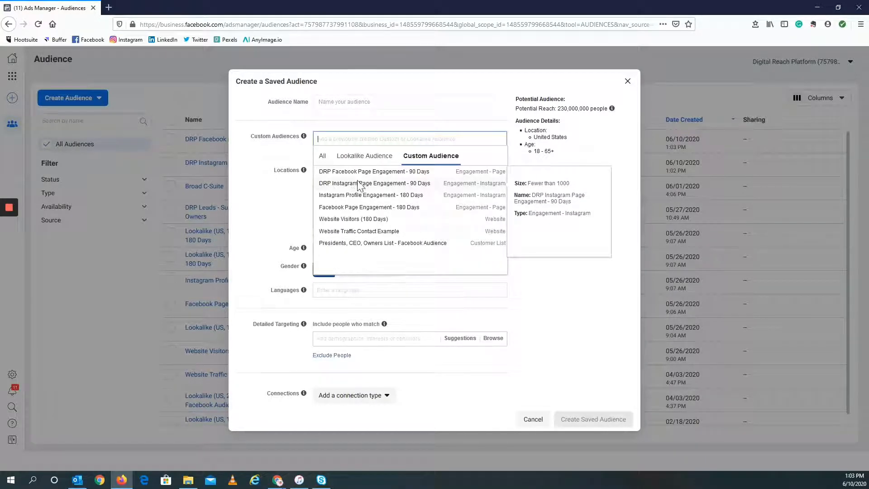
left_click(362, 185)
left_click(387, 166)
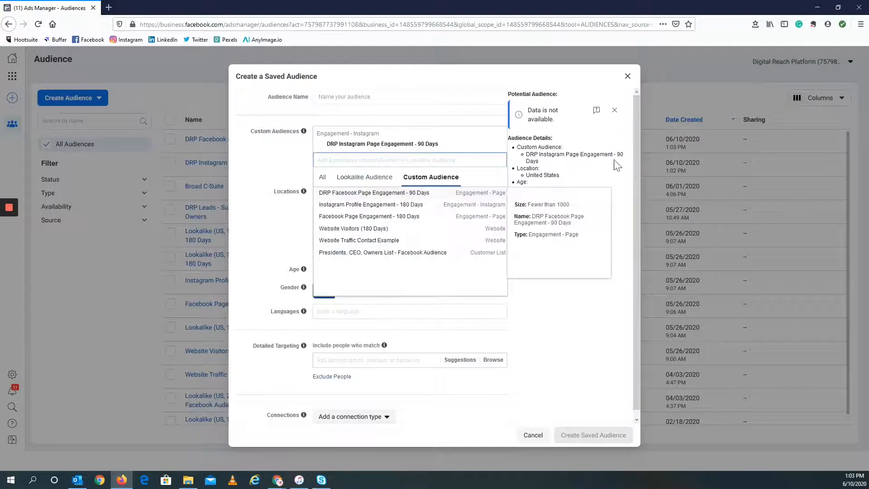
left_click(614, 111)
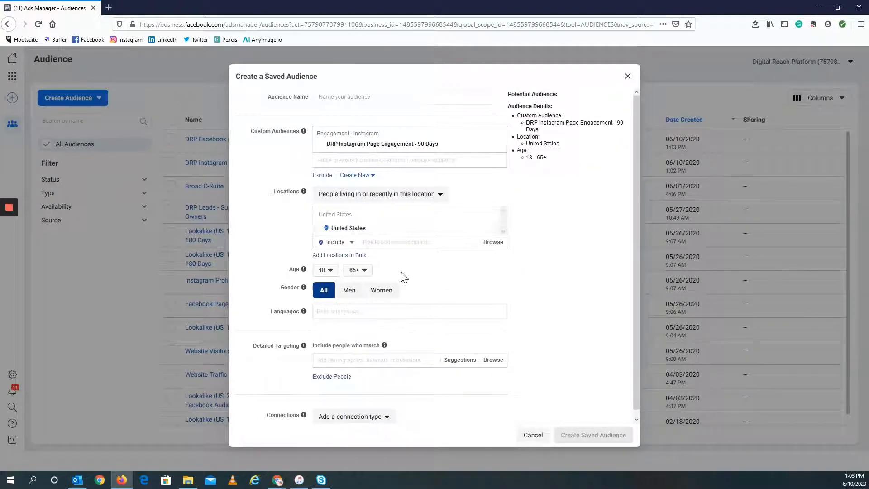
Add English (All) as the language of the saved audience.
scroll(438, 260, "down", 1)
left_click(326, 307)
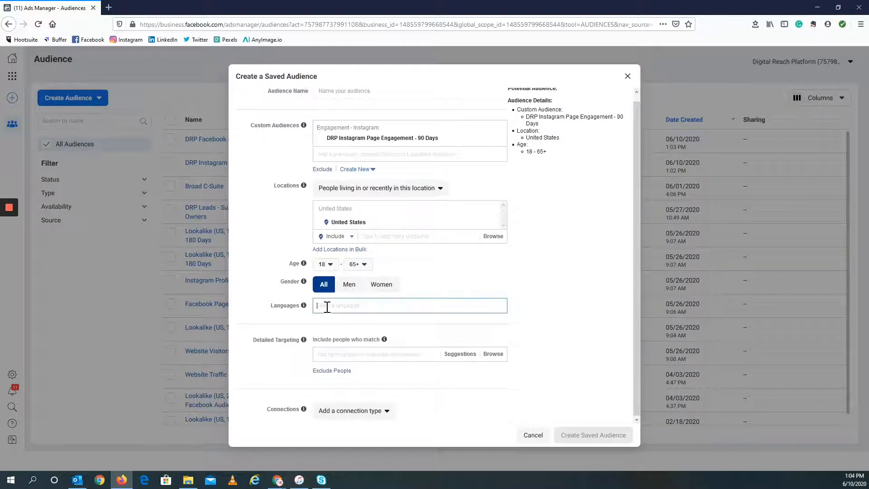
type("eng")
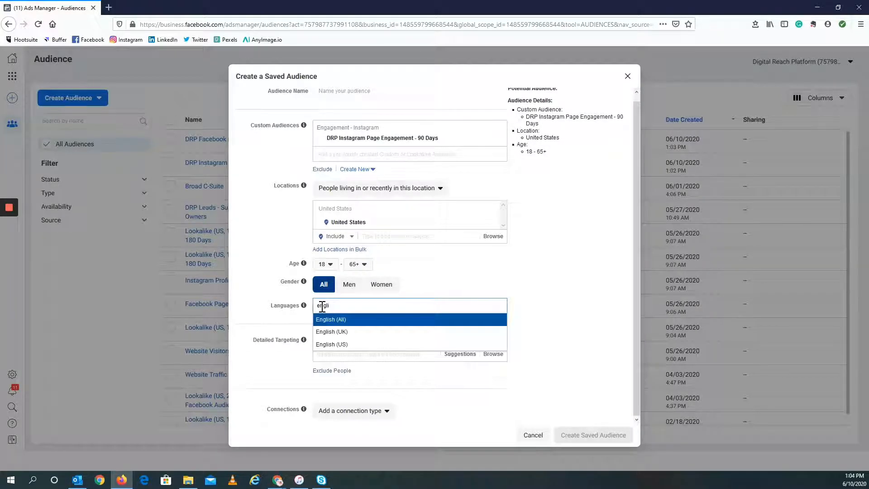
type("li")
left_click(328, 324)
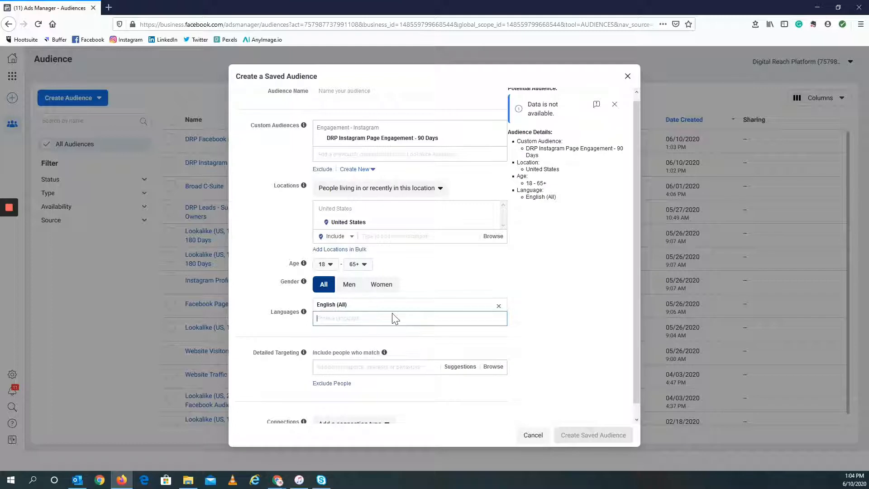
scroll(395, 319, "down", 1)
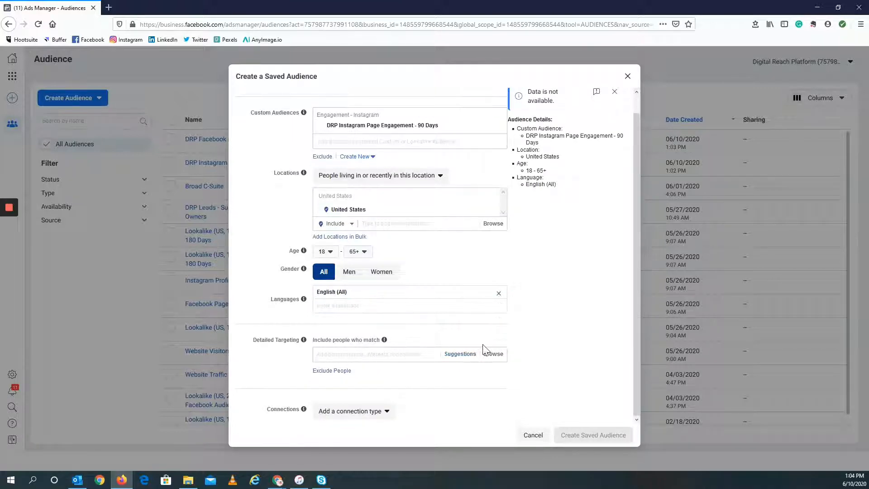
Add the job title Business Owner/Engineer to the saved audience's detailed targeting.
left_click(397, 353)
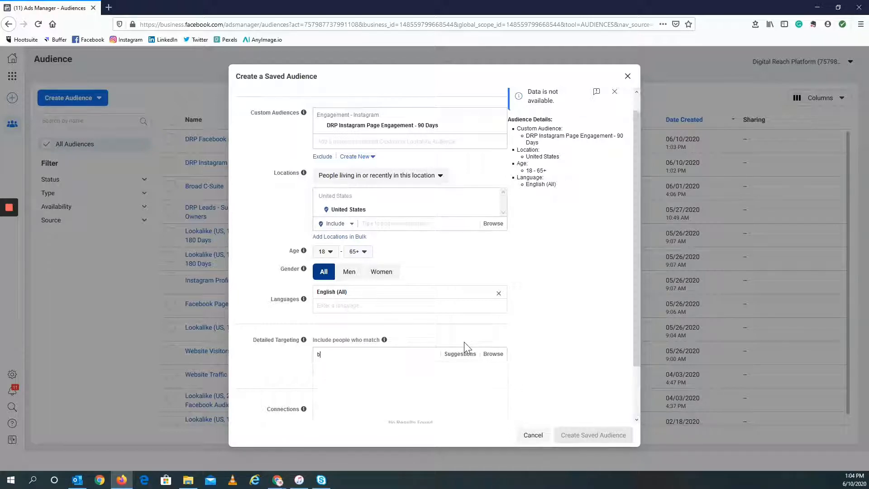
type("business owner")
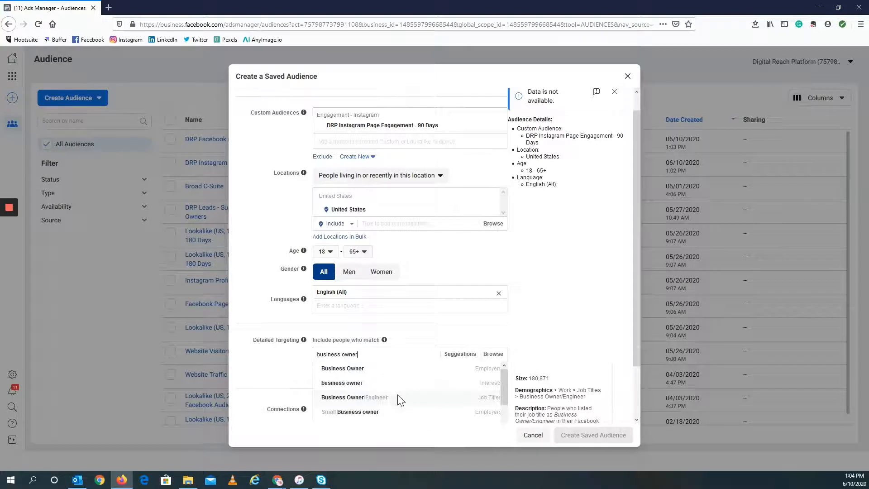
left_click(400, 397)
scroll(514, 340, "down", 2)
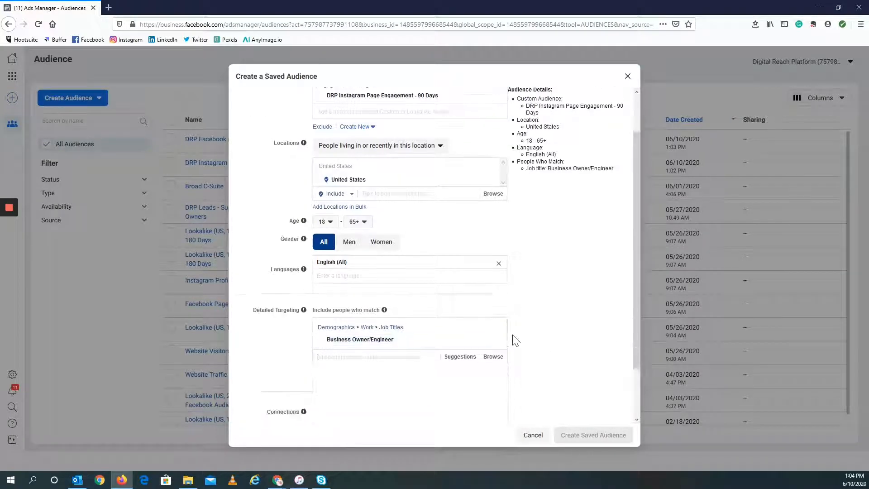
left_click(565, 310)
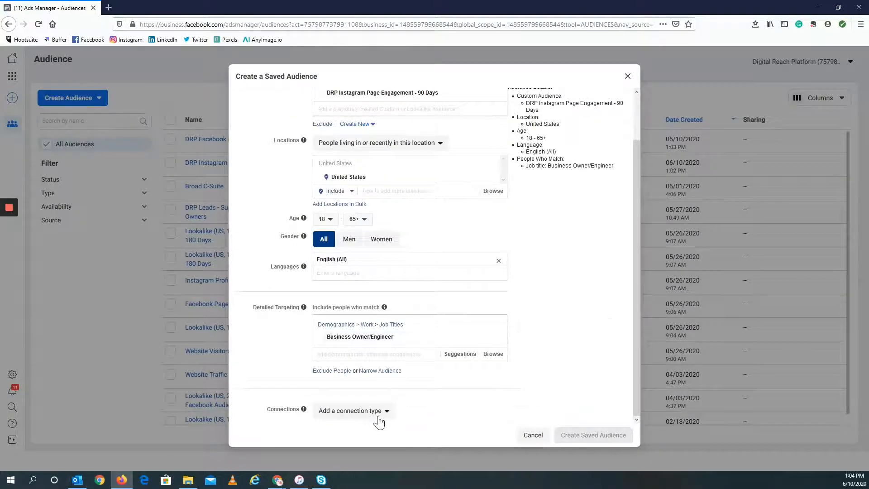
left_click(361, 412)
left_click(566, 327)
Include the custom audience "DRP Facebook Page Engagement - 90 Days" alongside the Instagram one in the saved audience.
scroll(530, 330, "up", 2)
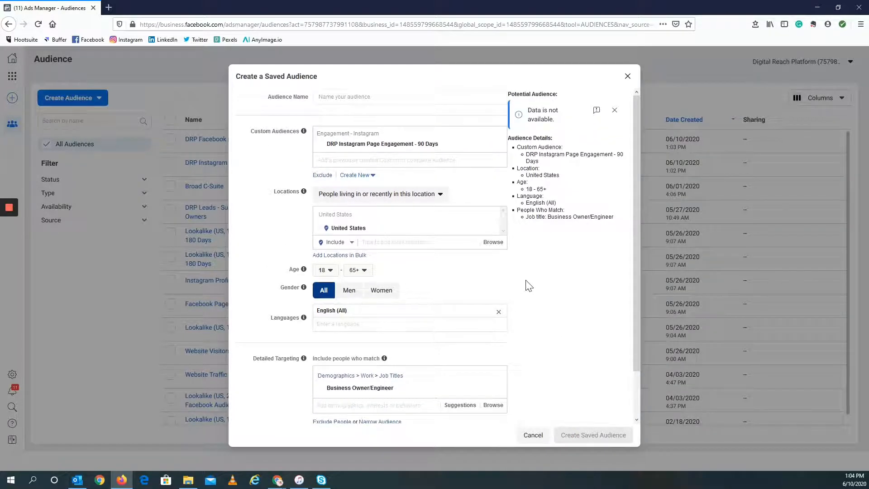
left_click(389, 97)
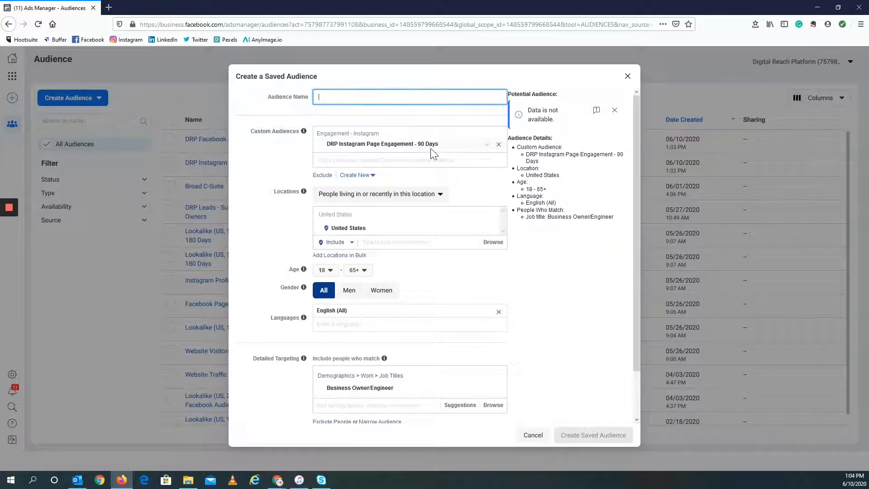
left_click(436, 164)
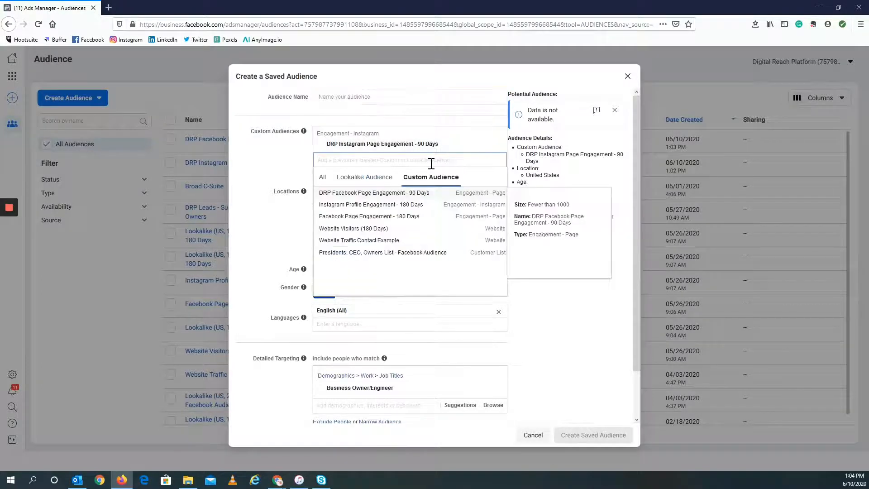
left_click(379, 194)
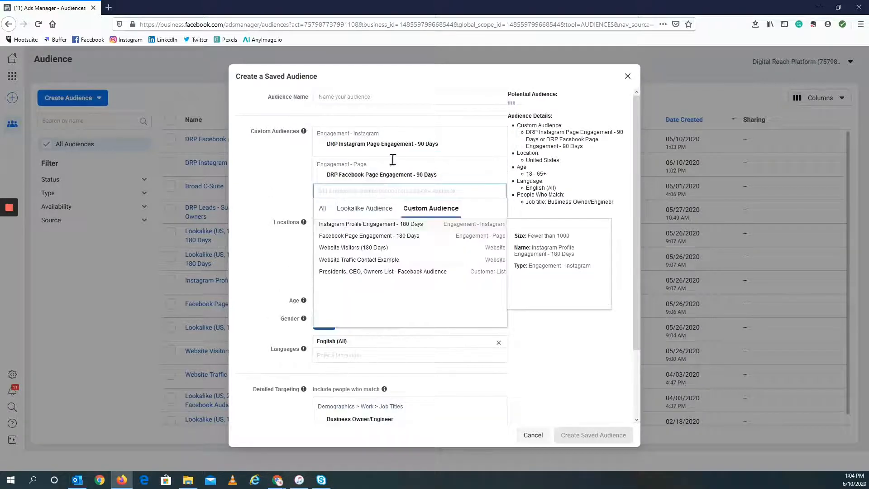
left_click(585, 339)
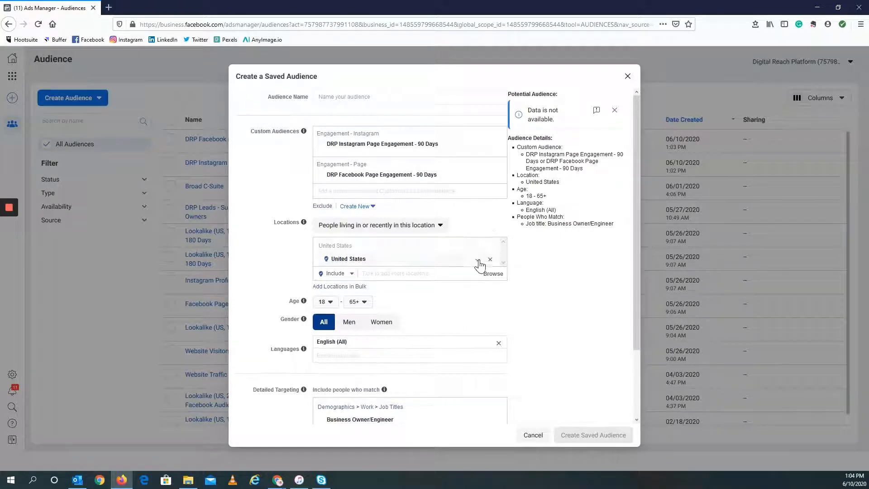
Set the saved audience's minimum age to 24, and cancel its creation.
left_click(333, 305)
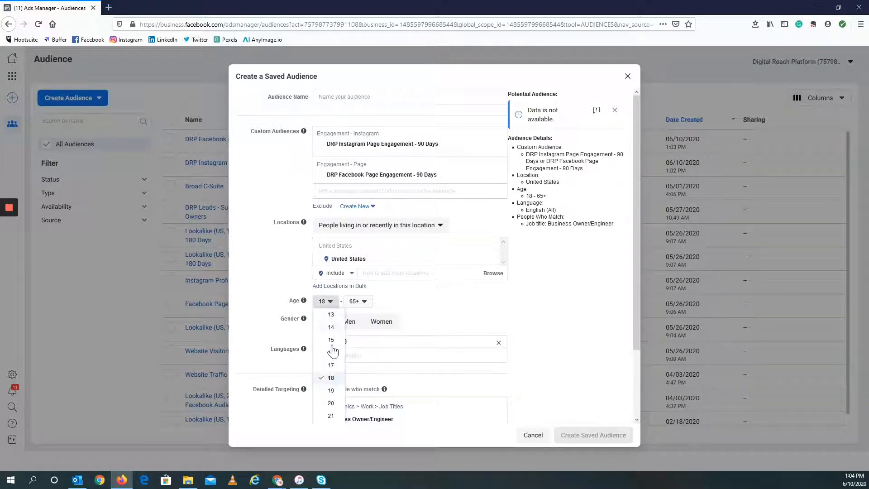
scroll(332, 362, "down", 2)
left_click(331, 416)
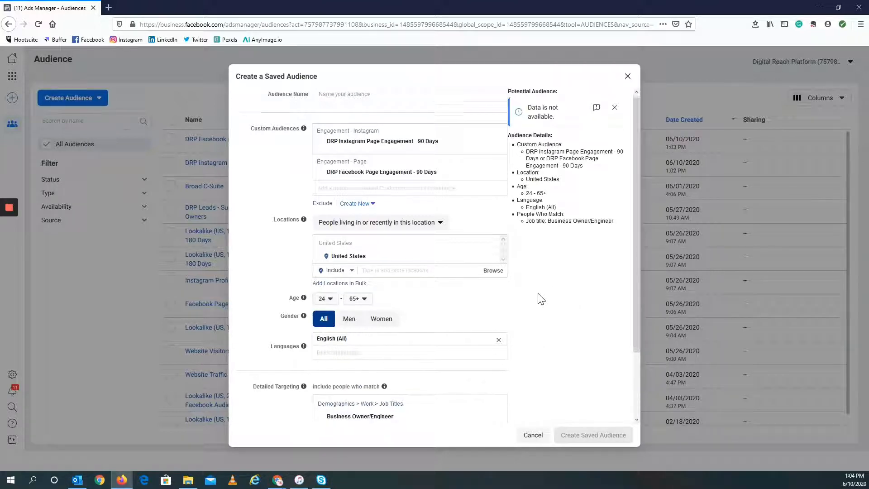
scroll(537, 316, "down", 3)
left_click(532, 435)
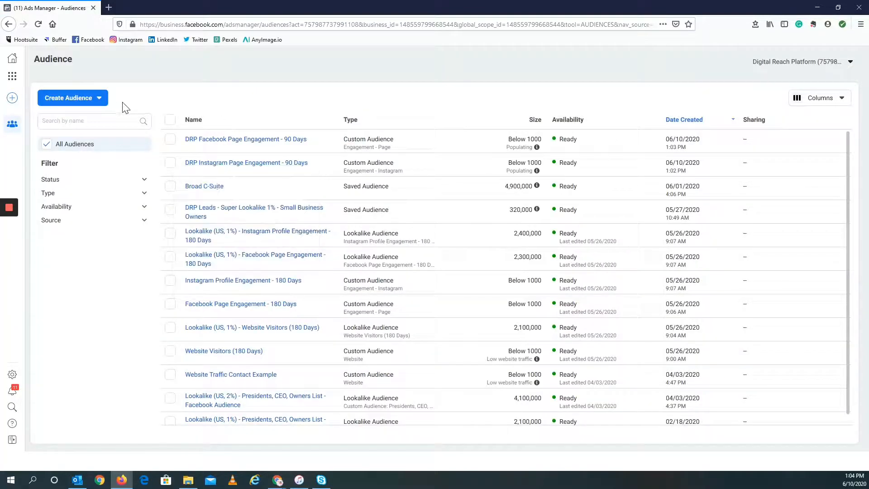
Start a new saved audience and add English (All) as its language.
left_click(100, 105)
left_click(67, 160)
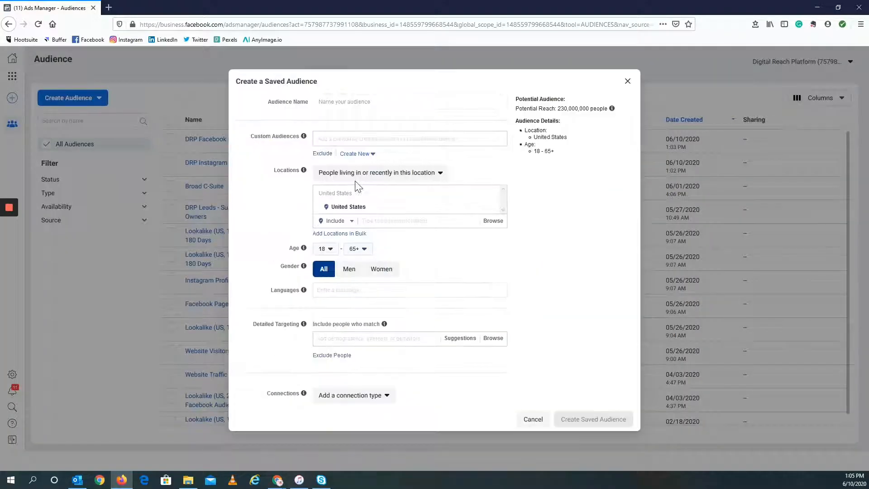
left_click(322, 292)
type("e")
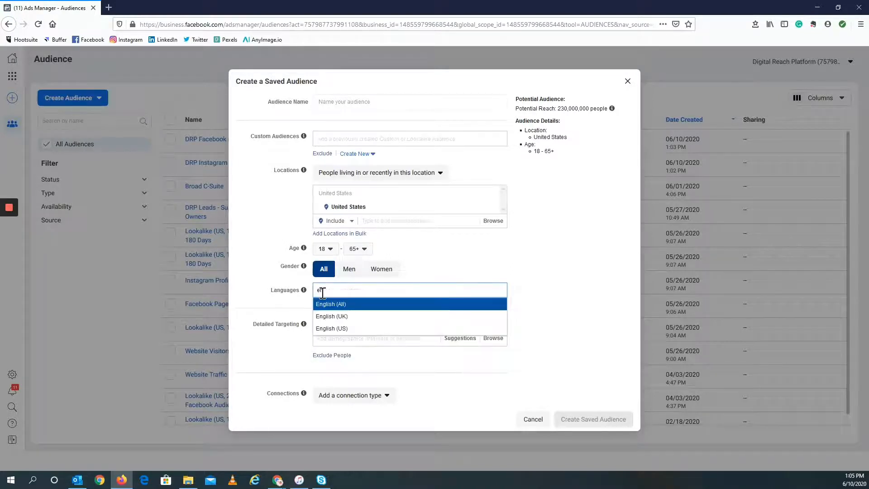
type("nglish")
left_click(323, 308)
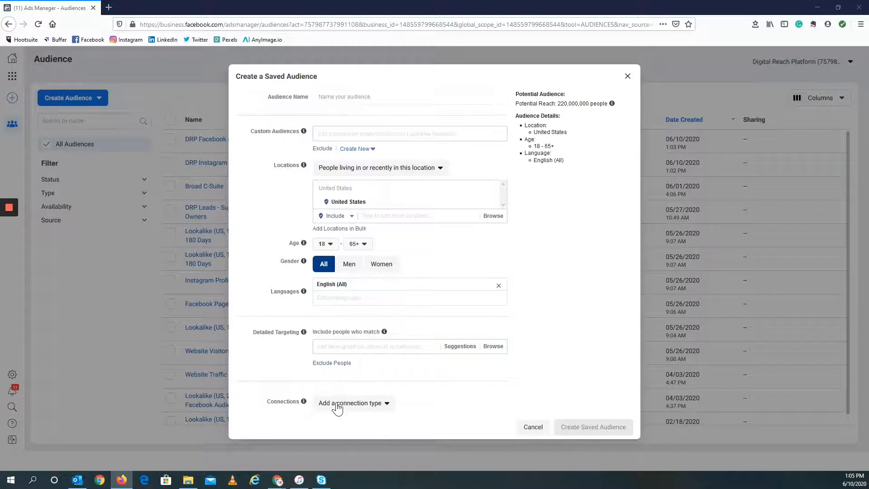
Add a Facebook Pages connection targeting people who like your Page, using the Digital Reach Platform Page.
left_click(352, 403)
scroll(380, 339, "down", 2)
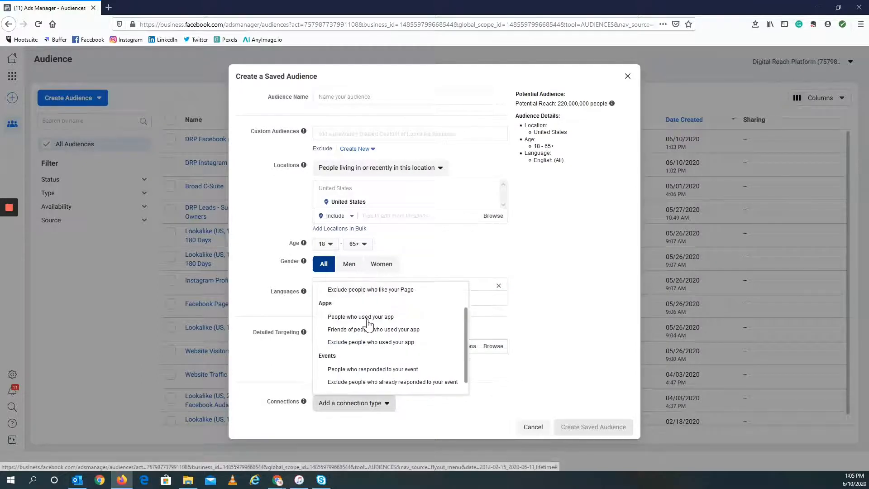
scroll(369, 329, "up", 2)
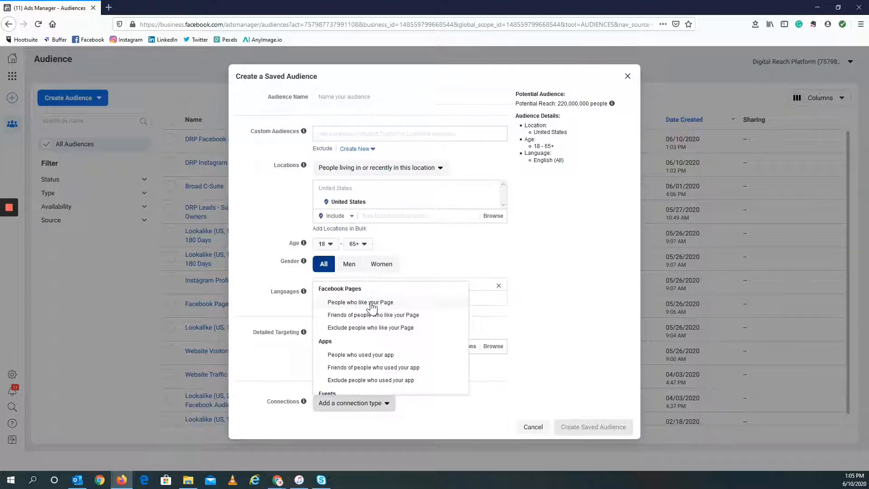
left_click(370, 304)
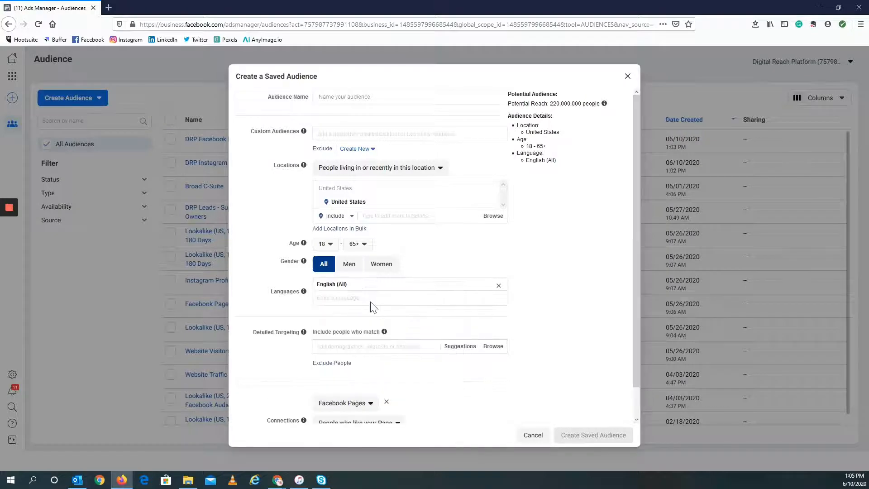
scroll(371, 304, "down", 1)
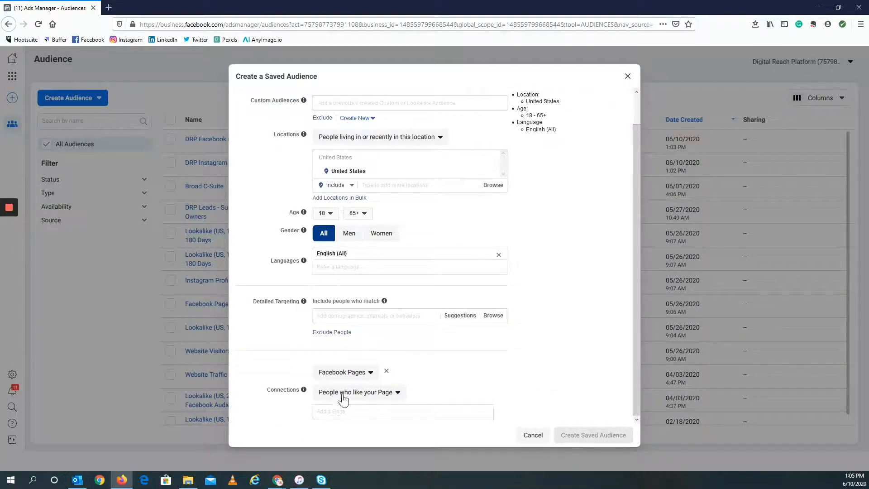
left_click(343, 393)
scroll(407, 371, "down", 1)
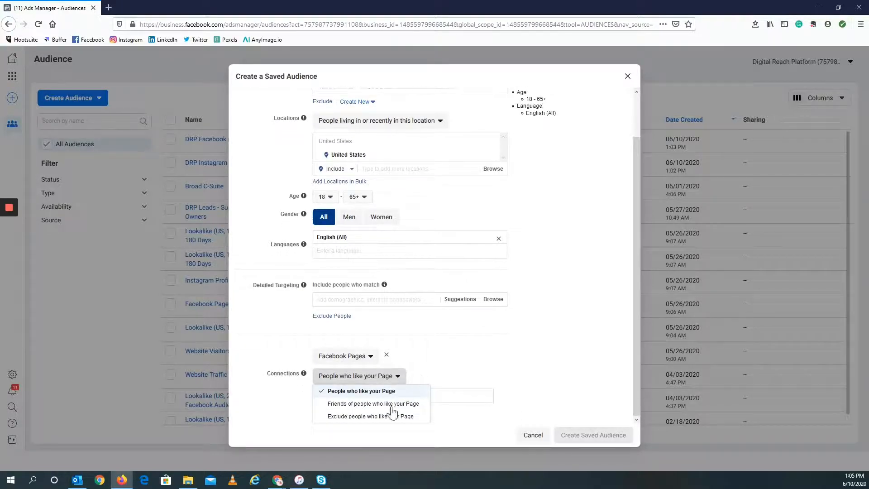
scroll(462, 362, "up", 1)
left_click(377, 412)
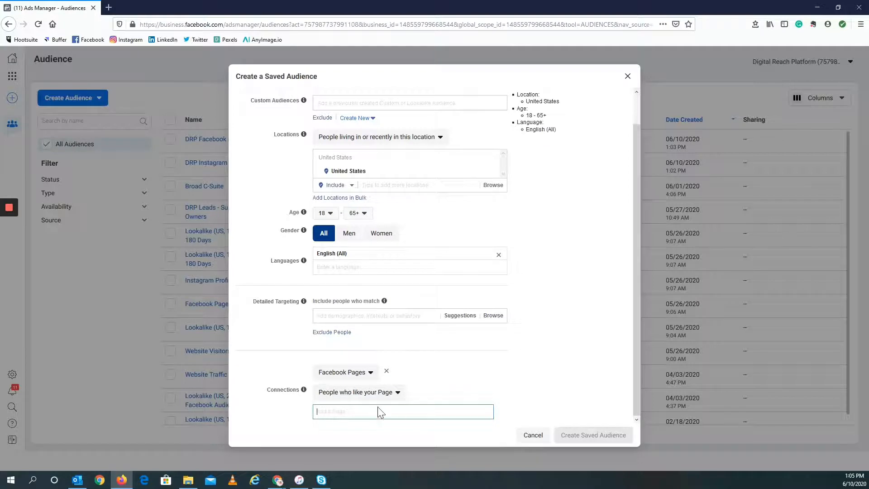
type("dig")
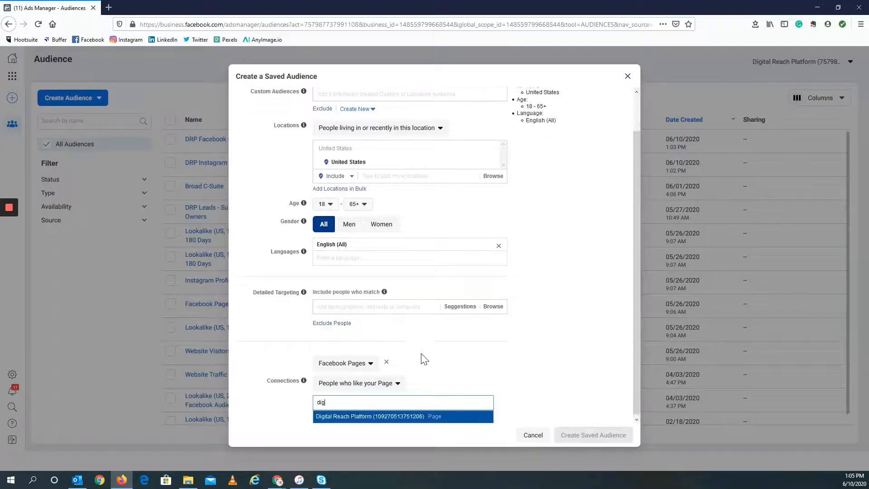
left_click(415, 416)
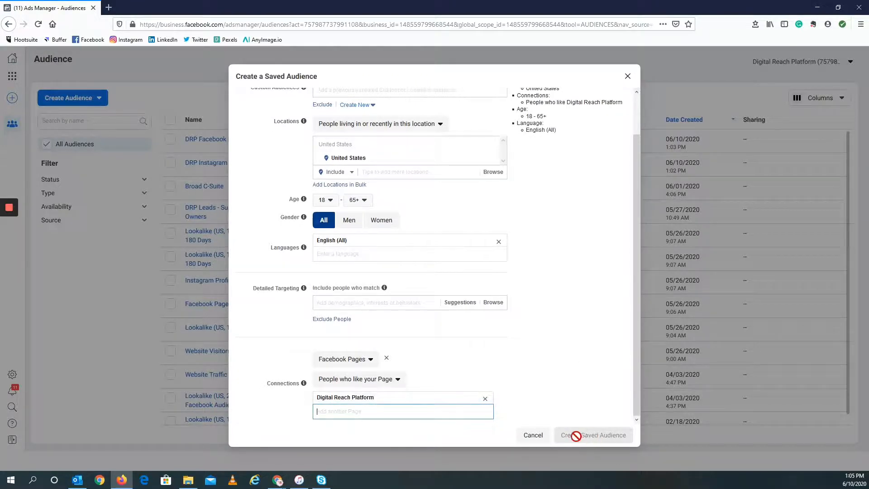
Name the audience "DRP Saved Audience Example" and create it.
scroll(418, 130, "up", 2)
left_click(377, 97)
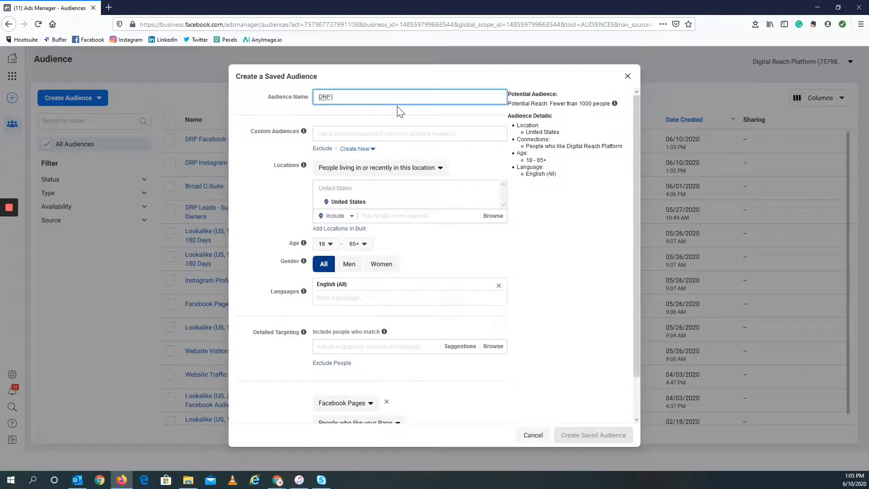
type("DRP Saved Audien")
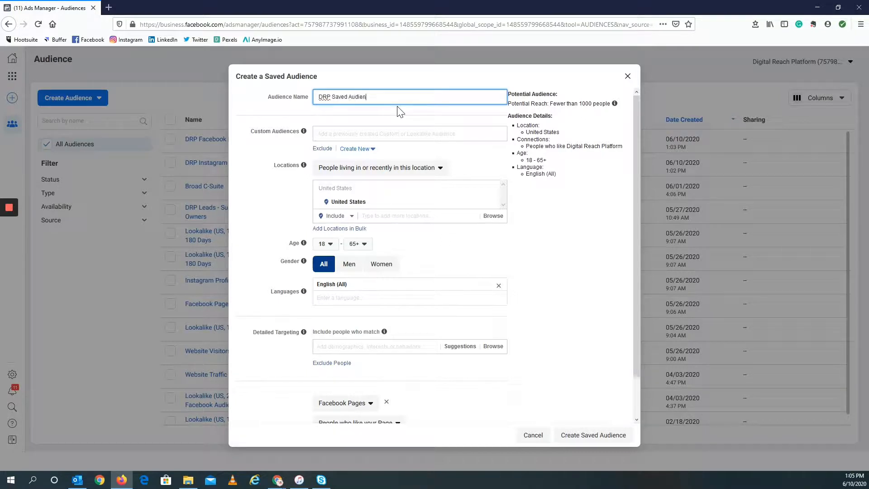
type("ce Example")
left_click(571, 433)
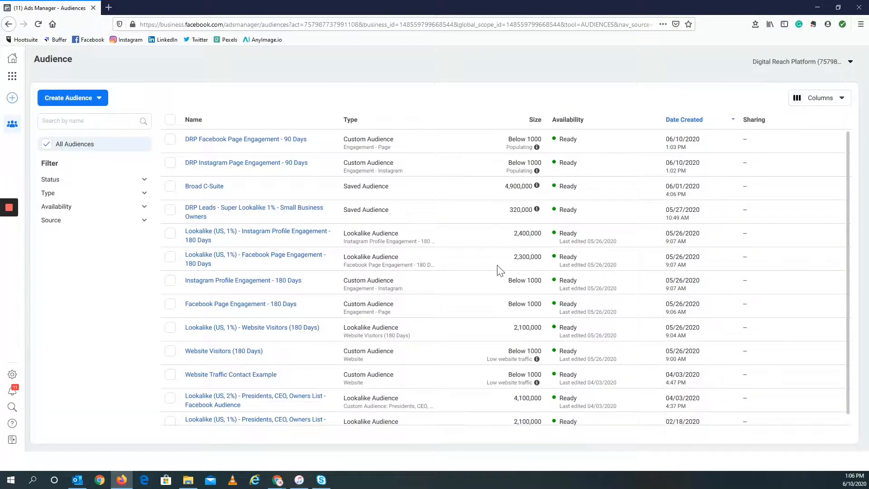
mouse_move(229, 144)
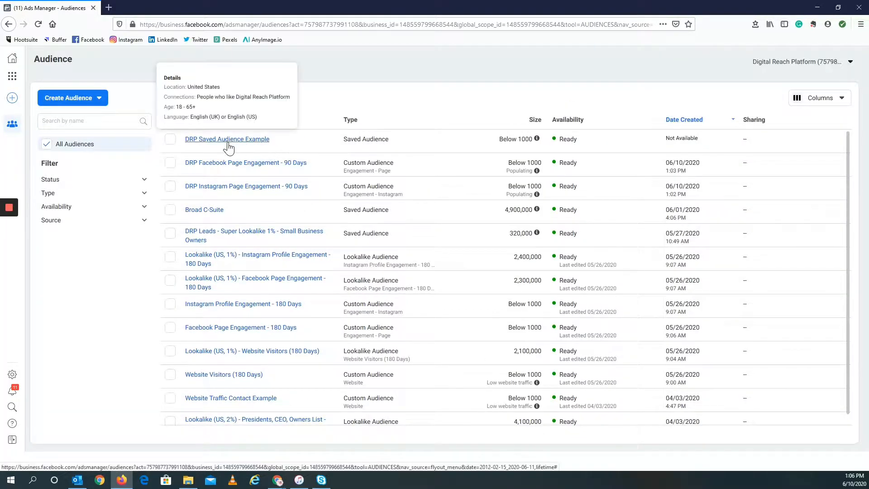